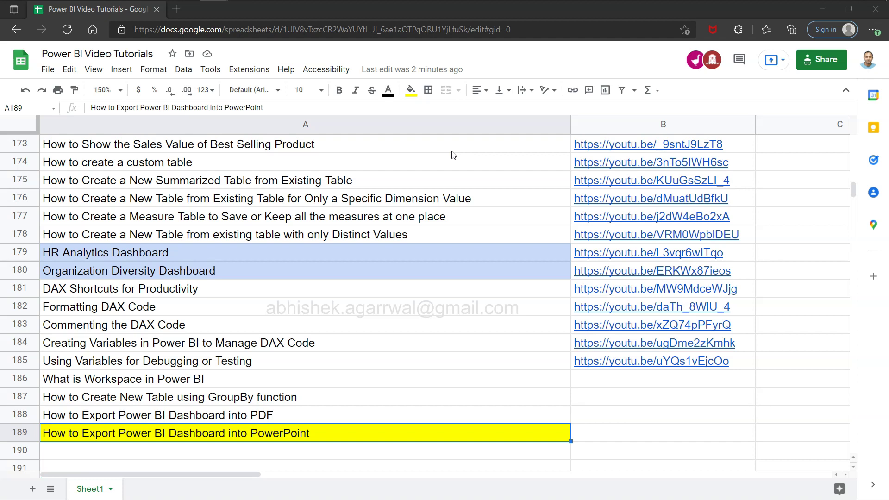
Switch from the Google Sheets tutorial list to the Power BI Diversity dashboard window.
{"action": "key", "text": "alt+Tab"}
{"action": "key", "text": "Tab"}
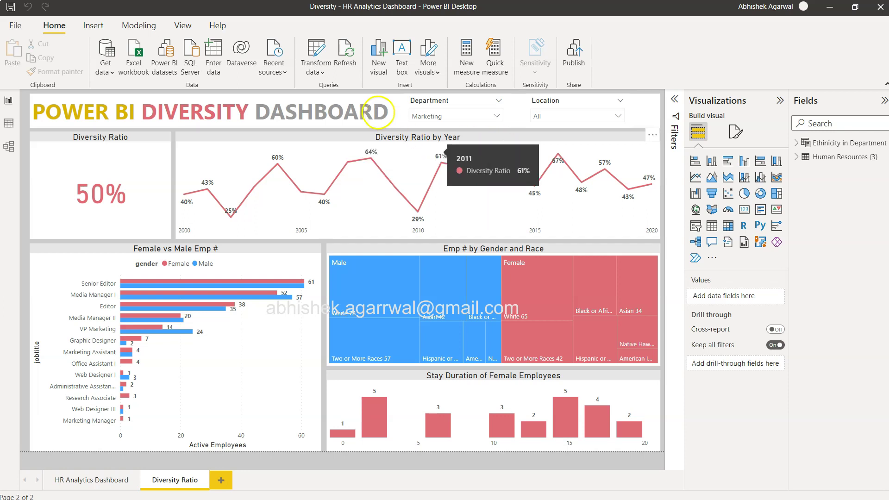
{"action": "left_click", "coordinate": [15, 25]}
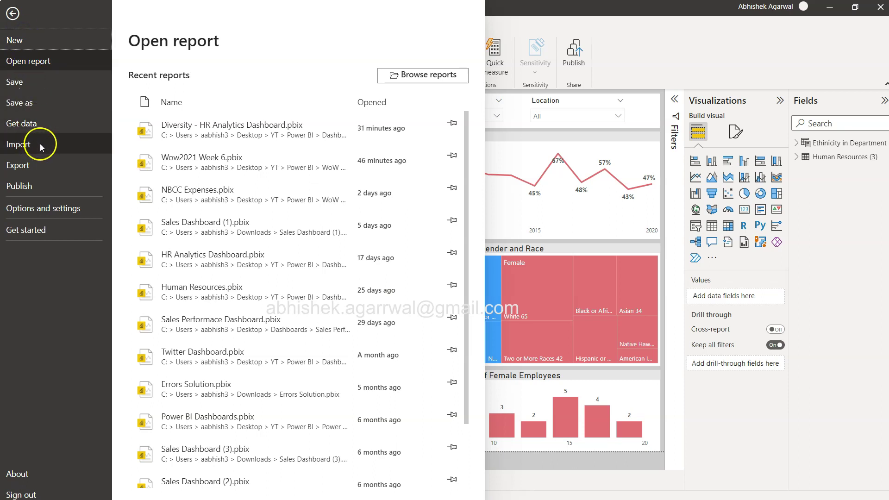
{"action": "left_click", "coordinate": [45, 169]}
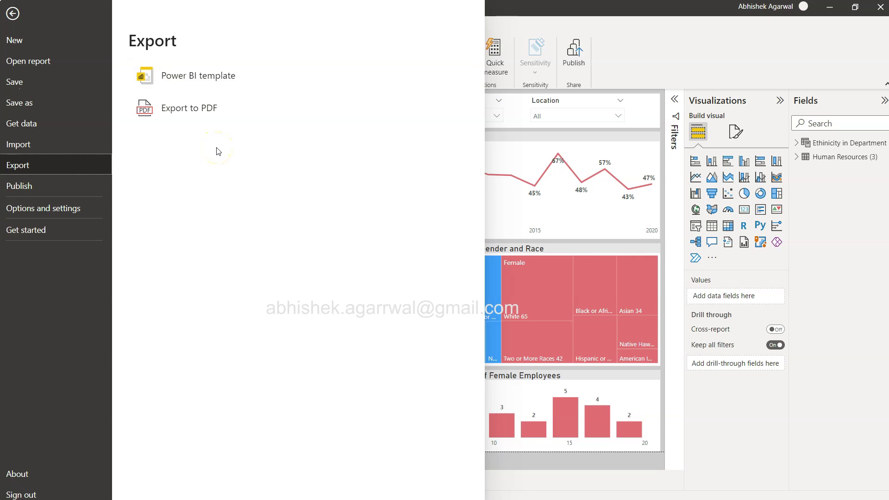
{"action": "left_click", "coordinate": [690, 66]}
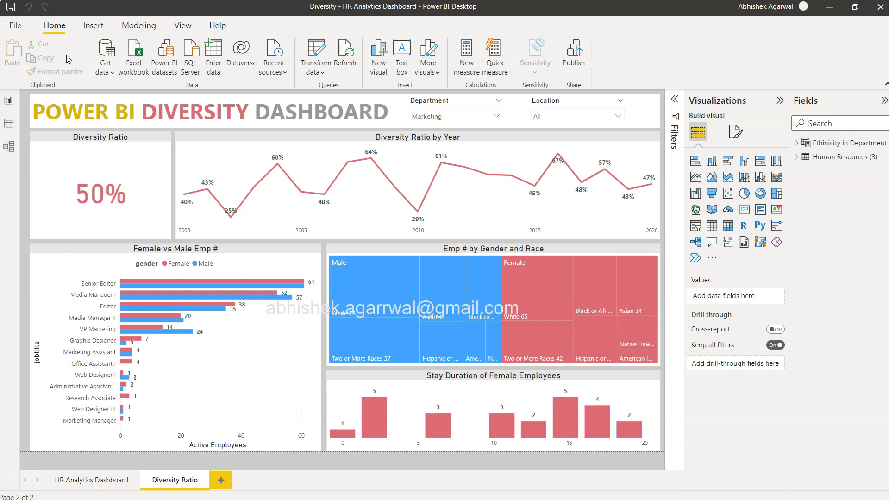
Save the Diversity - HR Analytics Dashboard and publish it to My workspace, replacing the dataset.
{"action": "left_click", "coordinate": [12, 26]}
{"action": "left_click", "coordinate": [11, 27]}
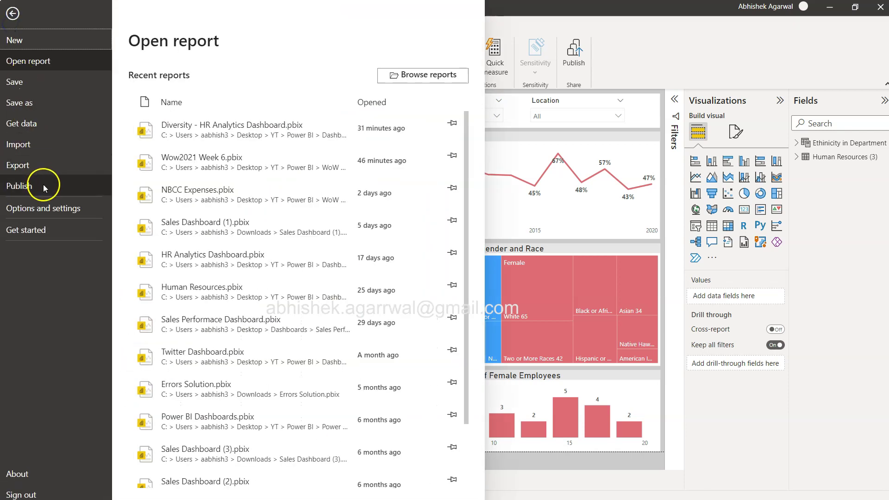
{"action": "left_click", "coordinate": [28, 185]}
{"action": "left_click", "coordinate": [181, 77]}
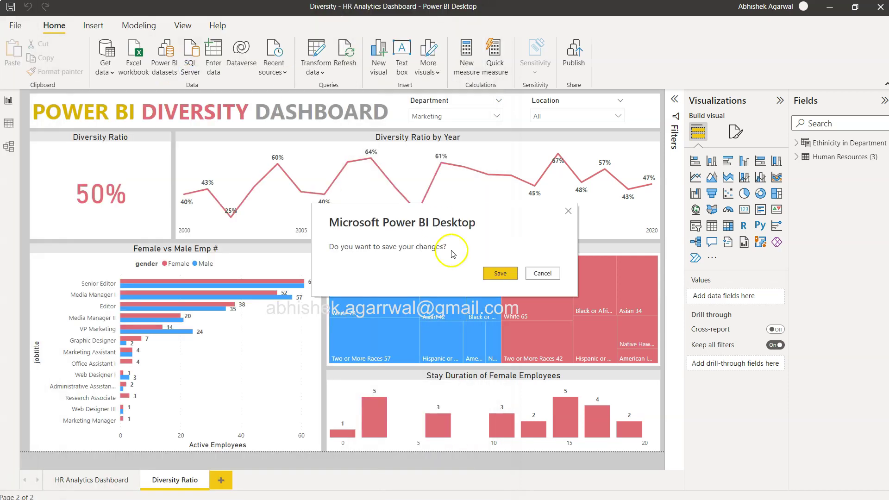
{"action": "left_click", "coordinate": [497, 274]}
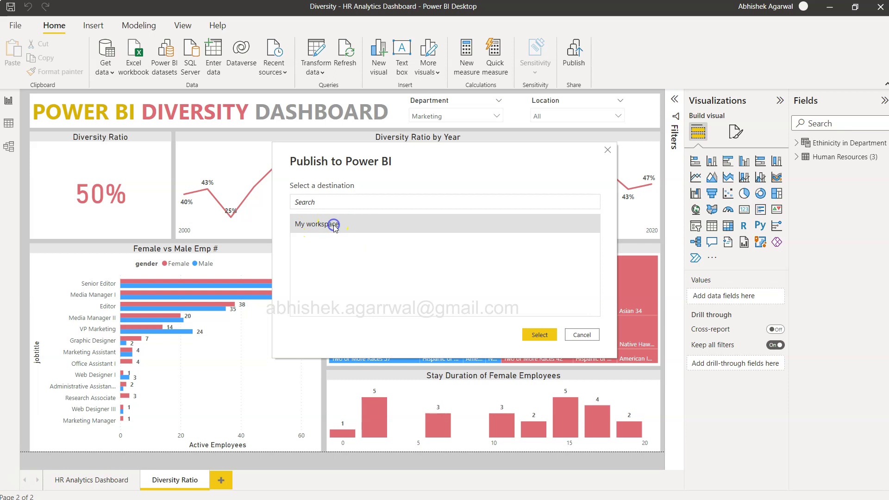
{"action": "left_click", "coordinate": [537, 340]}
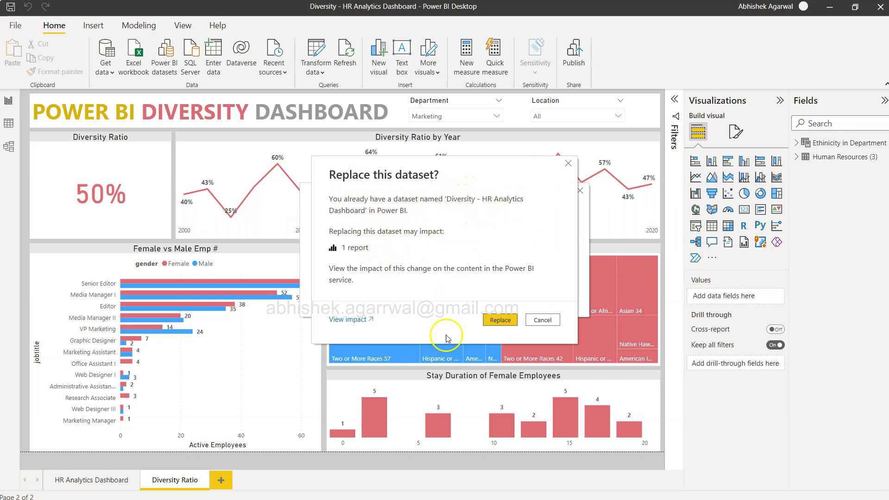
{"action": "left_click", "coordinate": [505, 319]}
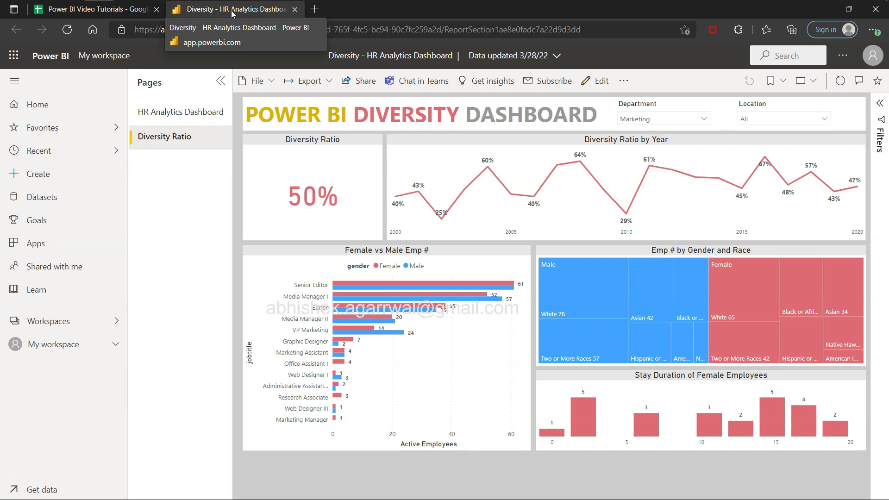
View the HR Analytics Dashboard and Diversity Ratio pages, then choose PowerPoint export.
{"action": "left_click", "coordinate": [189, 119]}
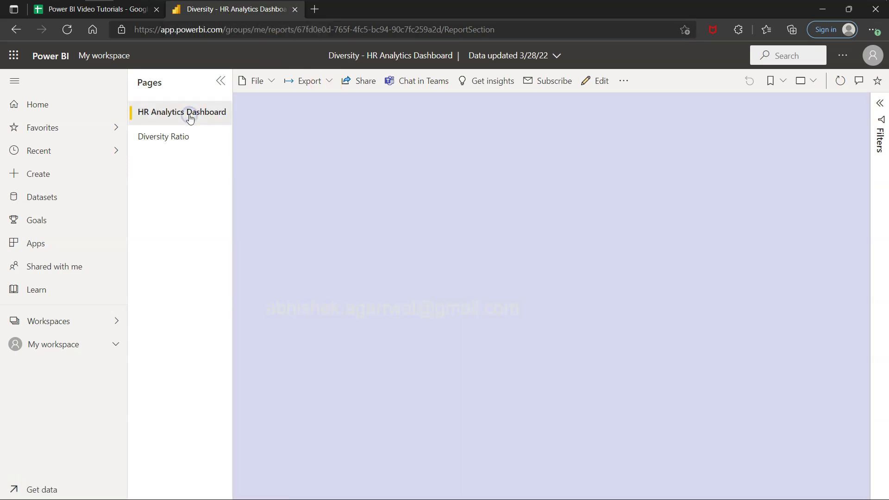
{"action": "left_click", "coordinate": [193, 140]}
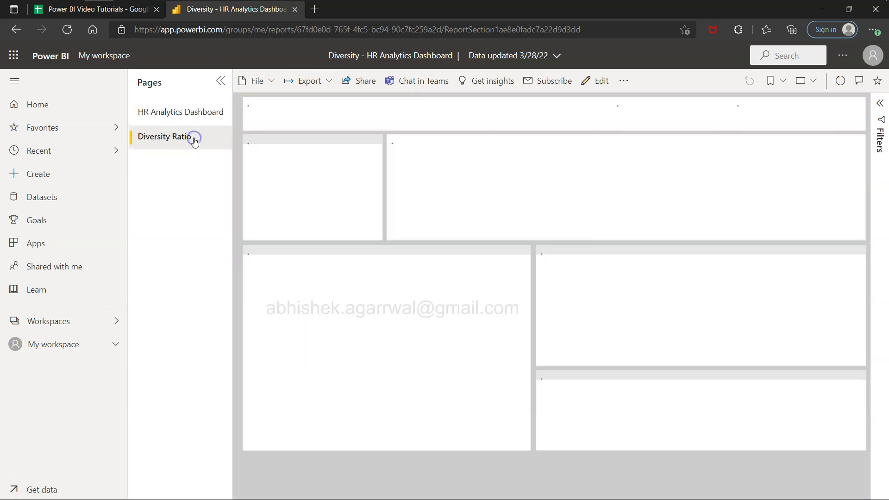
{"action": "left_click", "coordinate": [311, 82]}
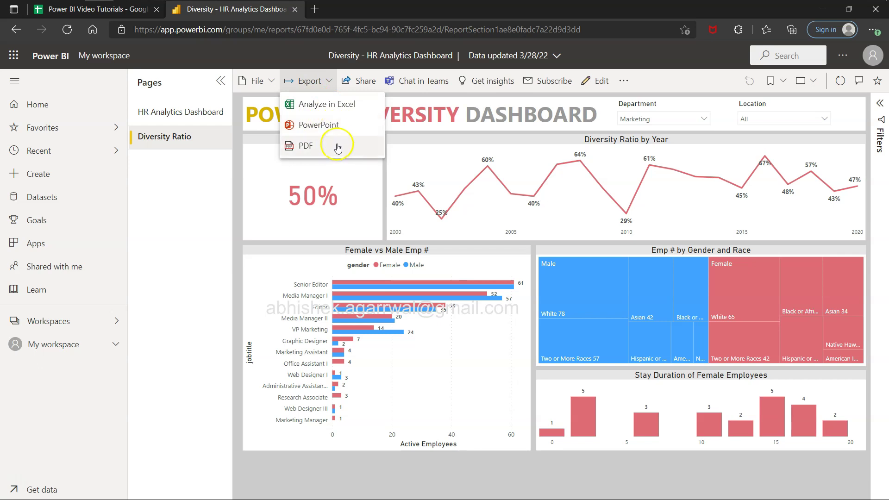
{"action": "left_click", "coordinate": [337, 126]}
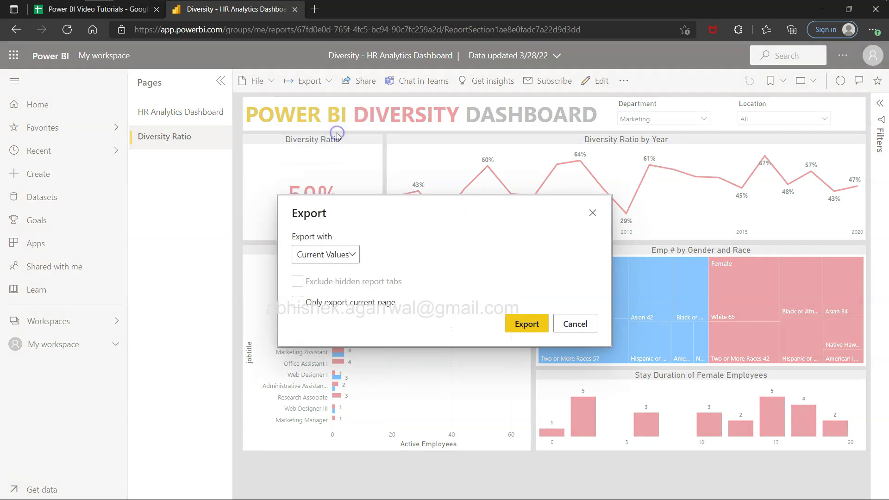
Keep Current Values and set the export to include all pages, not only the current one.
{"action": "left_click", "coordinate": [330, 257]}
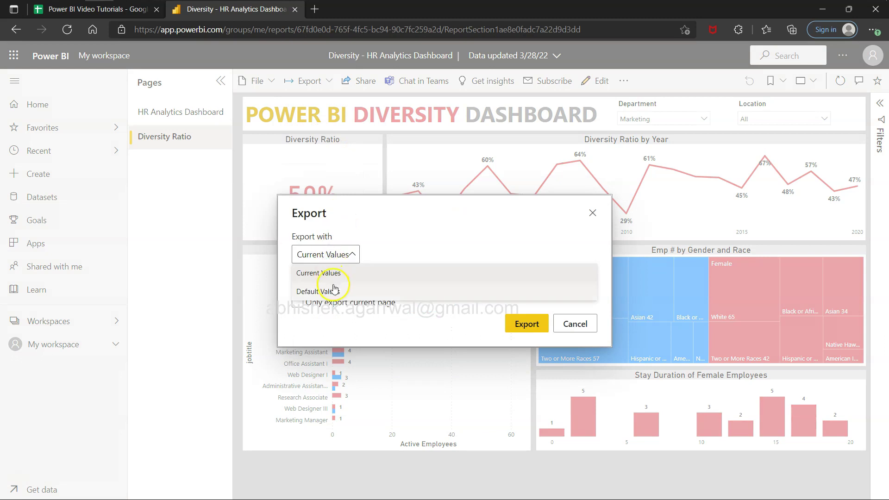
{"action": "left_click", "coordinate": [381, 238]}
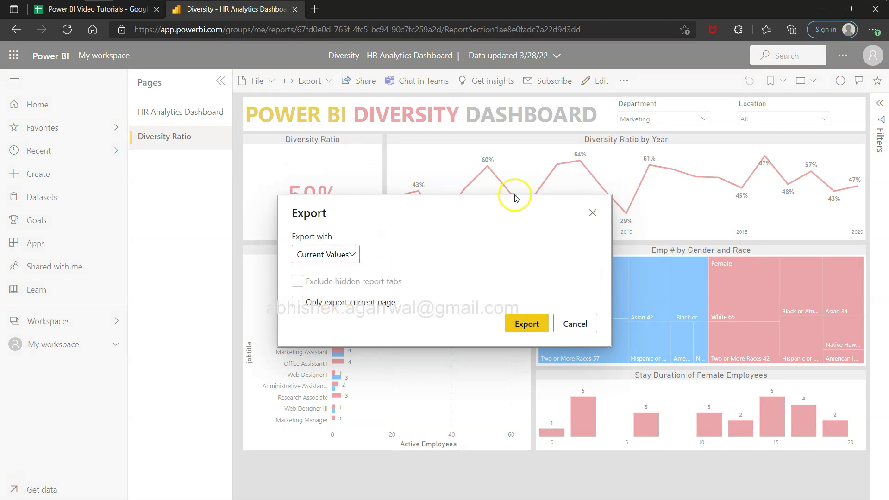
{"action": "left_click", "coordinate": [312, 302]}
{"action": "left_click", "coordinate": [343, 306]}
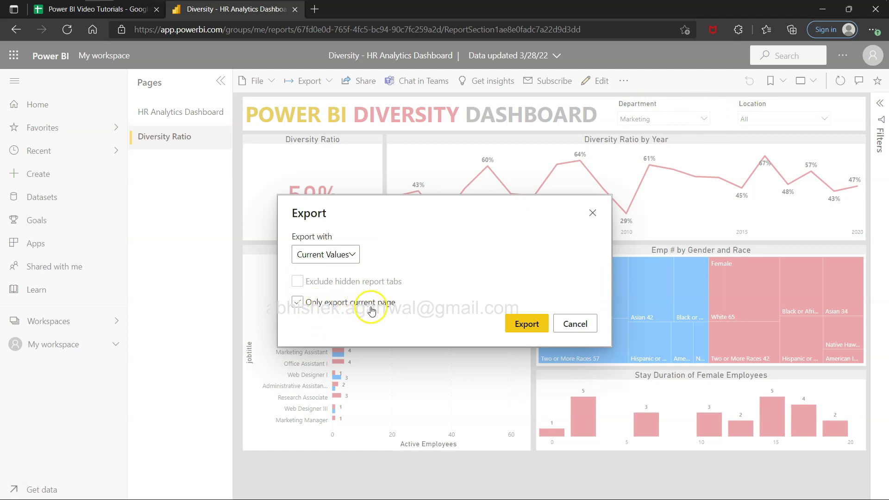
Export the report as PowerPoint and open the downloaded three-slide deck.
{"action": "left_click", "coordinate": [533, 325]}
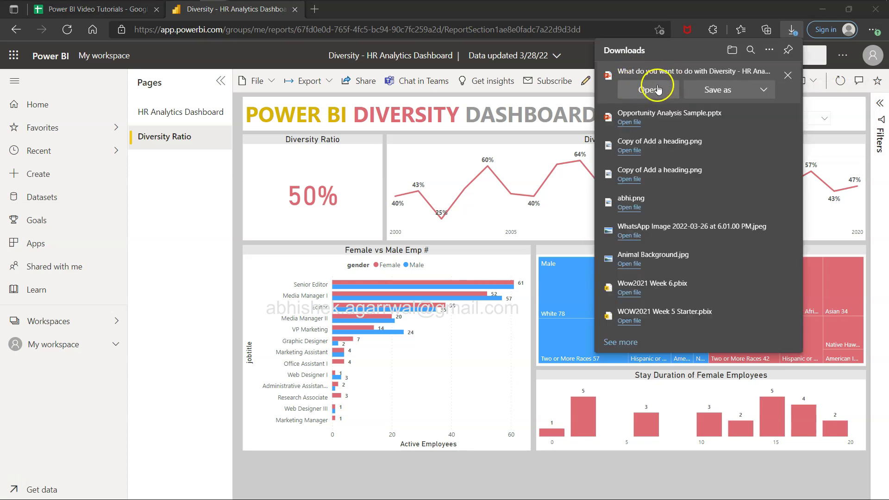
{"action": "left_click", "coordinate": [643, 88]}
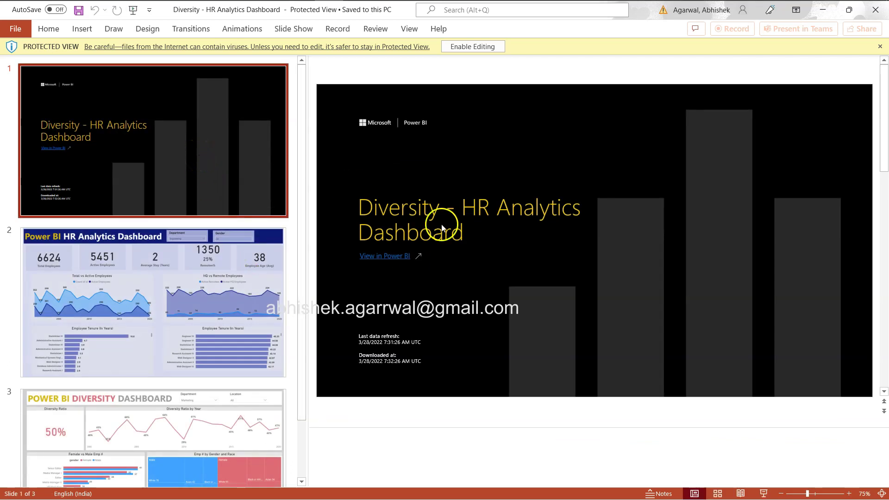
Inspect the title slide, selecting and deselecting the Microsoft Power BI logo.
{"action": "left_click", "coordinate": [442, 228]}
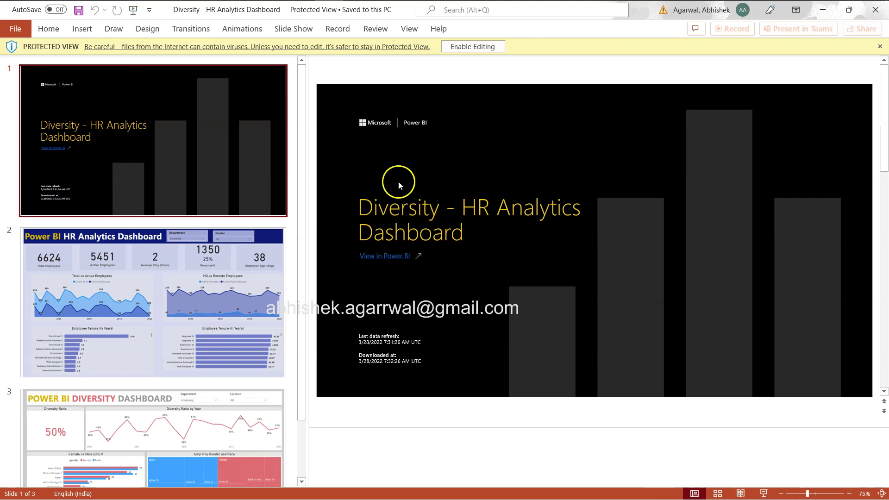
{"action": "left_click", "coordinate": [377, 124]}
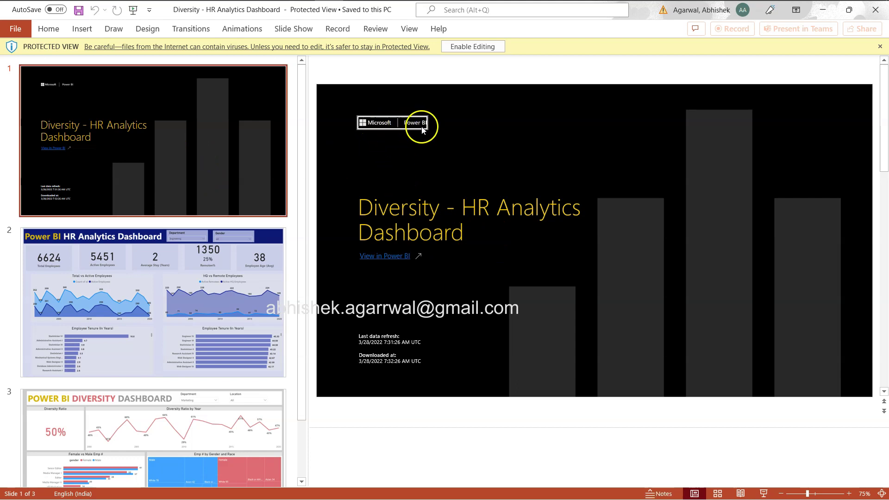
{"action": "left_click", "coordinate": [439, 162]}
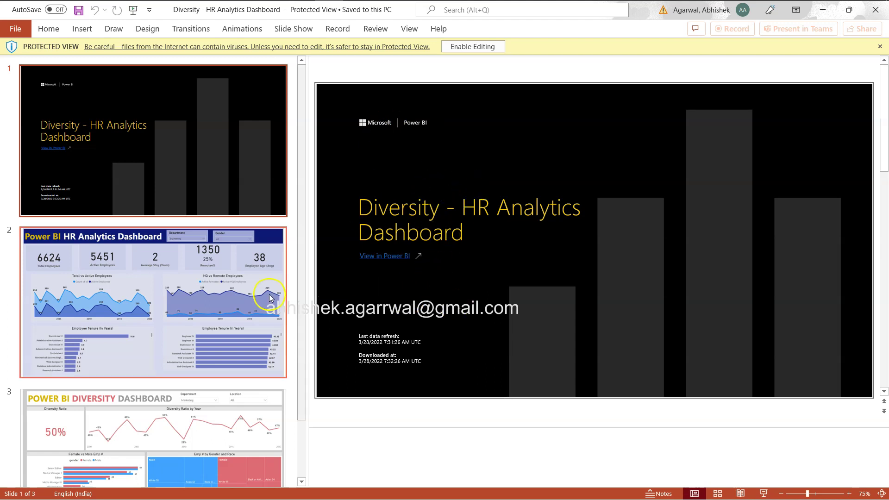
View the HR Analytics and Diversity Dashboard slides, ending on HR Analytics.
{"action": "left_click", "coordinate": [239, 294]}
{"action": "scroll", "coordinate": [235, 340], "scroll_direction": "down", "scroll_amount": 2}
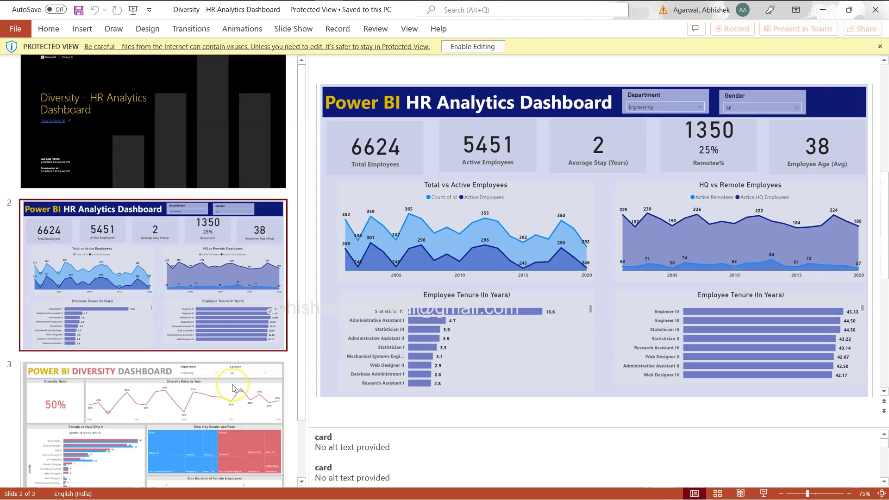
{"action": "left_click", "coordinate": [232, 384]}
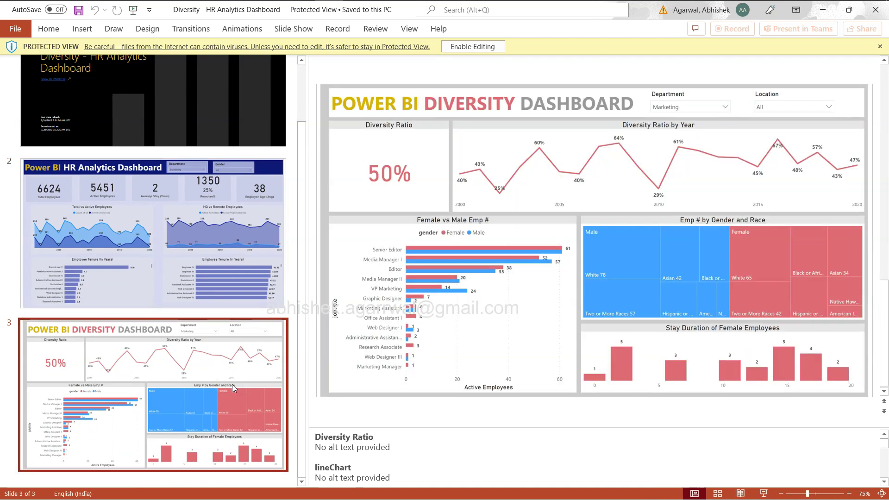
{"action": "left_click", "coordinate": [224, 281]}
{"action": "scroll", "coordinate": [224, 282], "scroll_direction": "up", "scroll_amount": 2}
{"action": "left_click", "coordinate": [432, 222]}
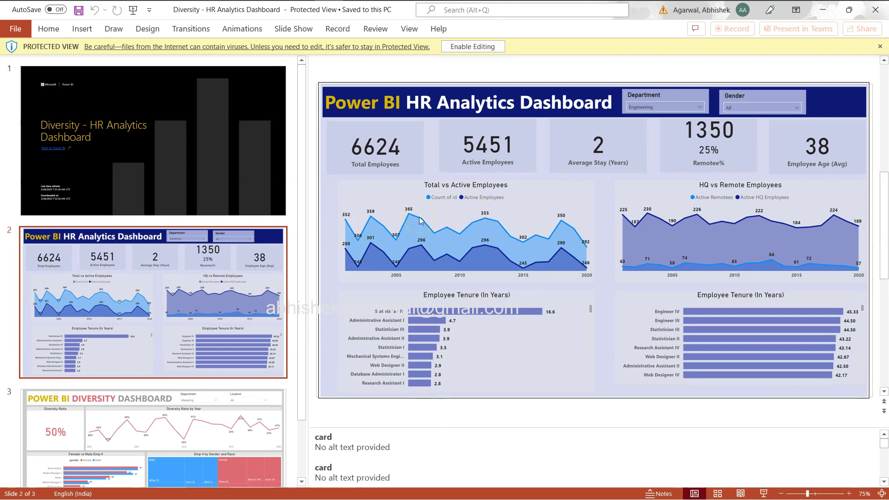
{"action": "left_click", "coordinate": [303, 242]}
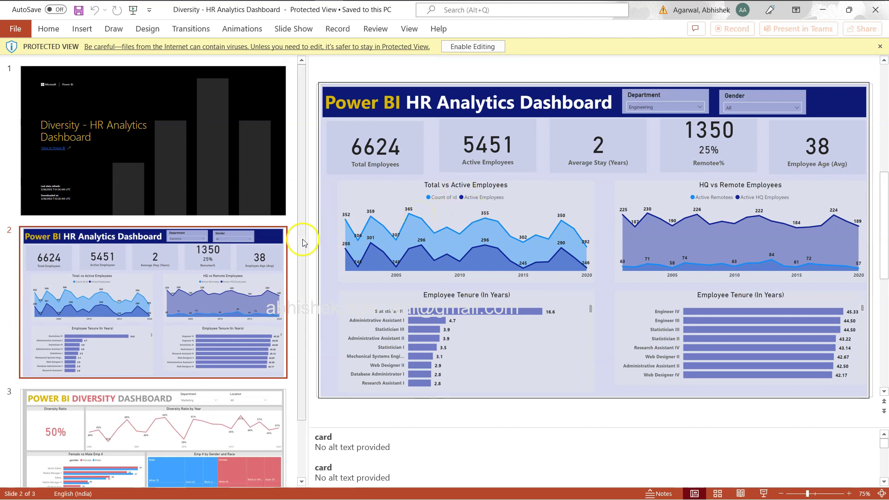